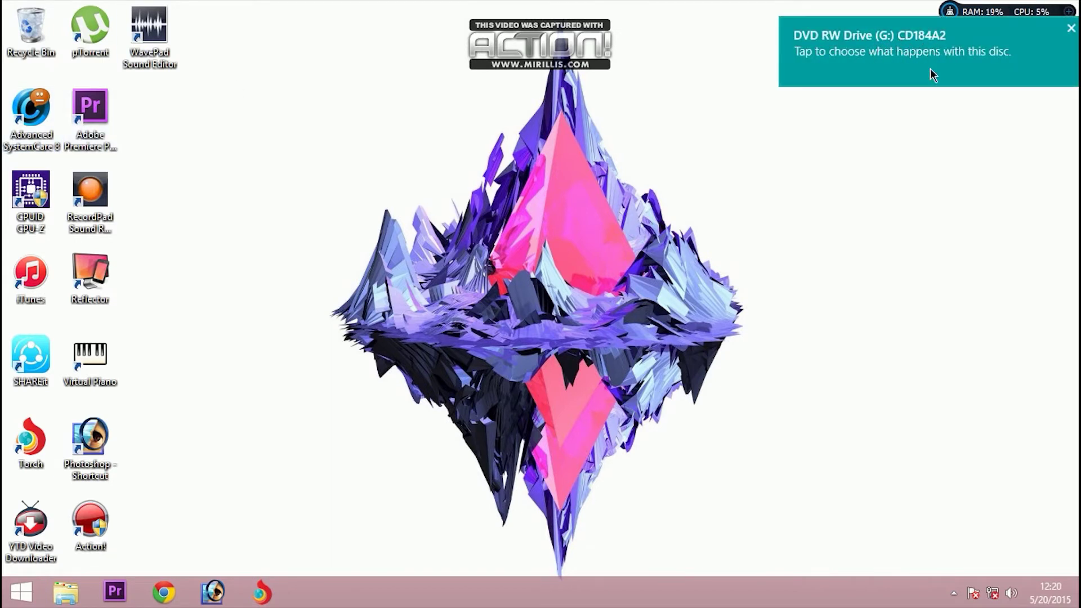
Step: Run the disc's Autorun.exe and choose Install Driver and Utility for the TL-WN823N adapter
left_click(885, 45)
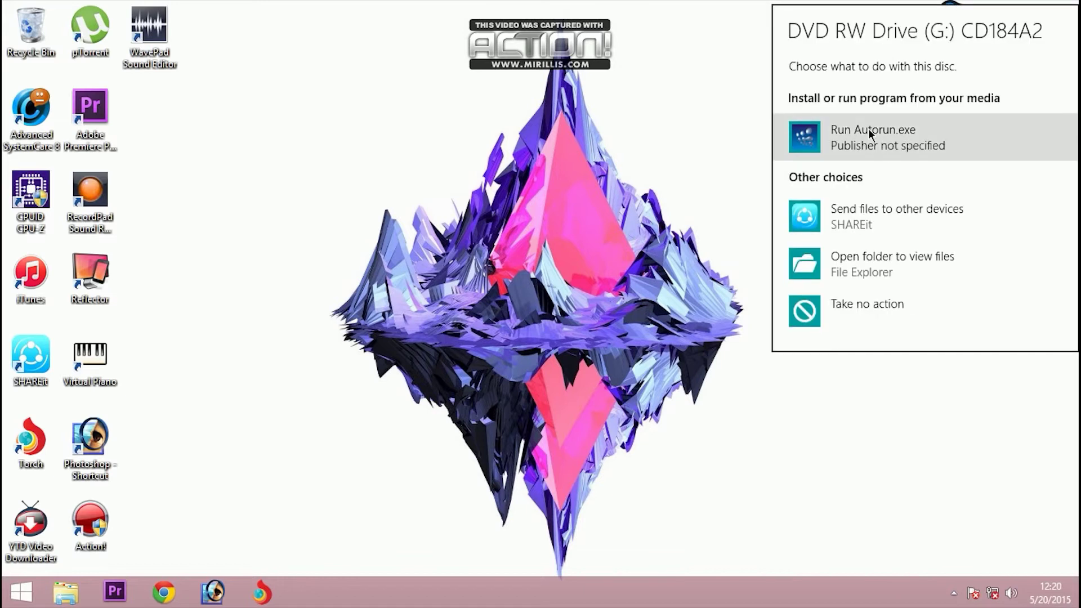
left_click(868, 128)
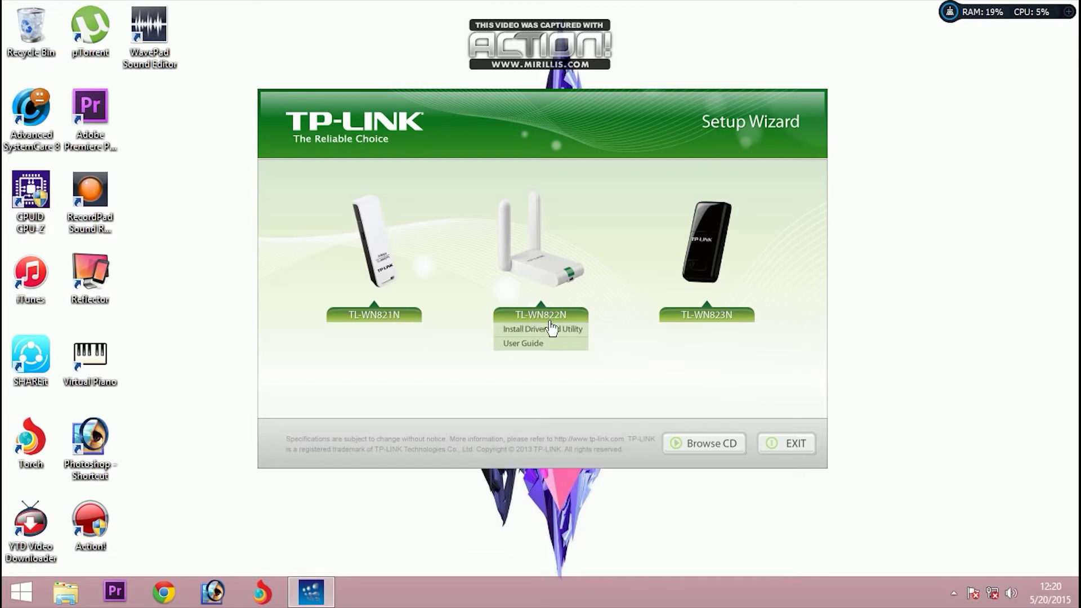
mouse_move(707, 314)
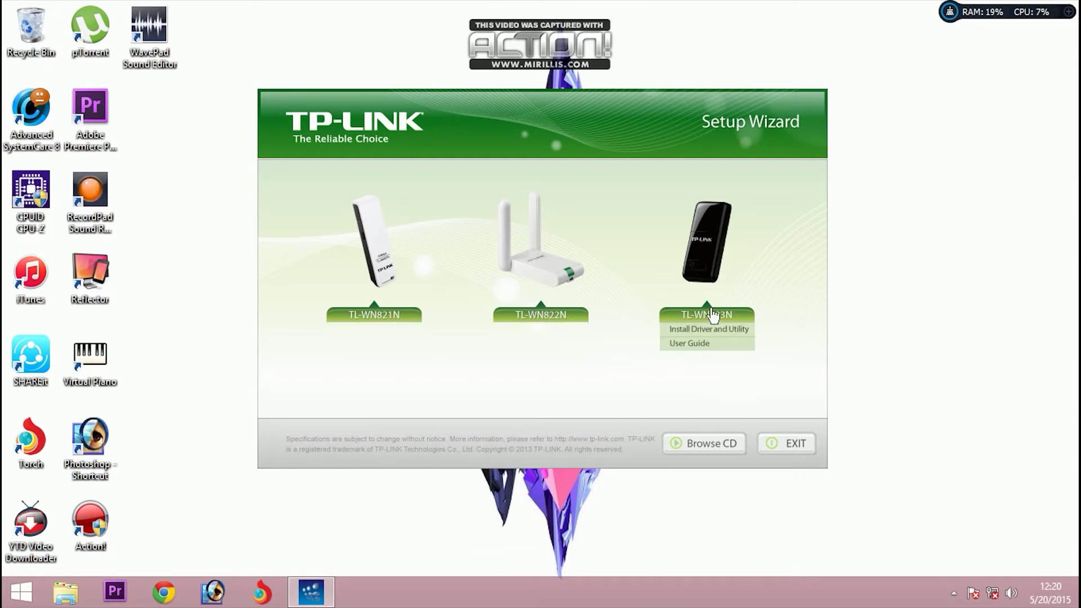
left_click(710, 334)
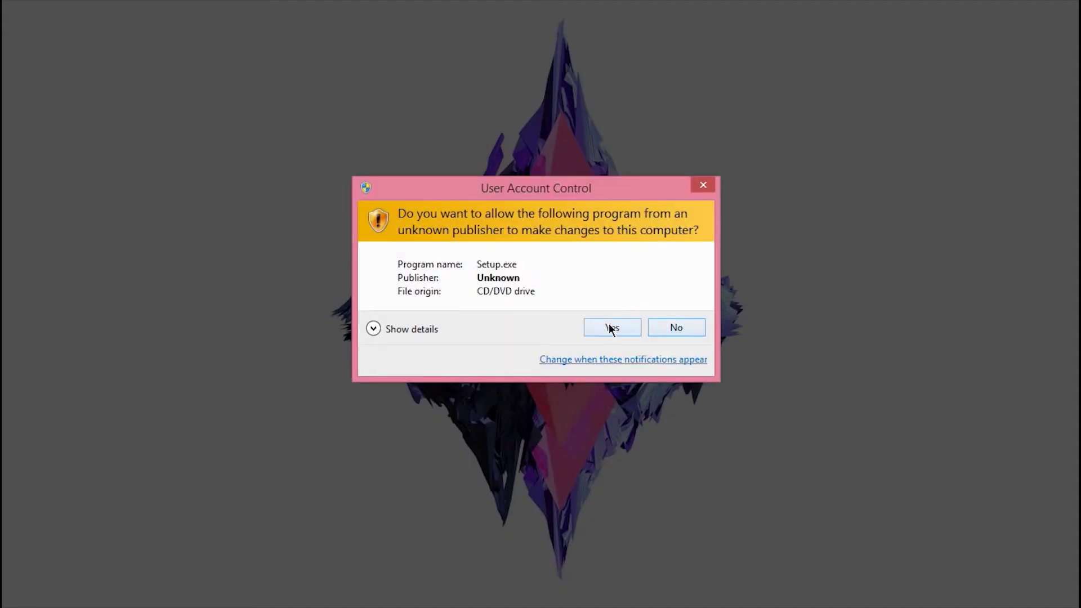
Step: Approve UAC, then accept installing both the utility and driver to the default folder
left_click(612, 328)
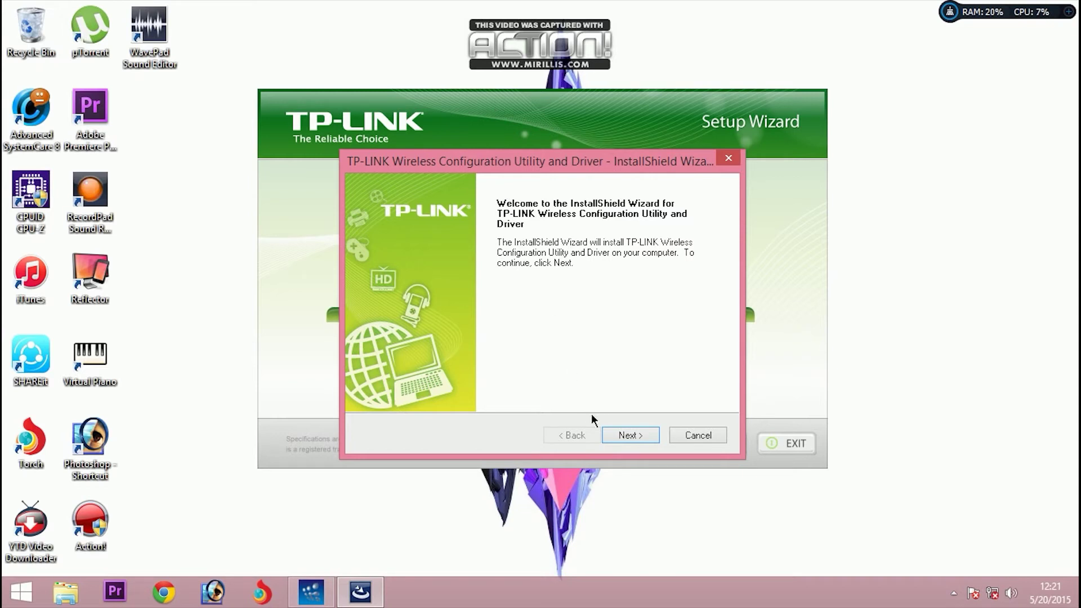
left_click(625, 435)
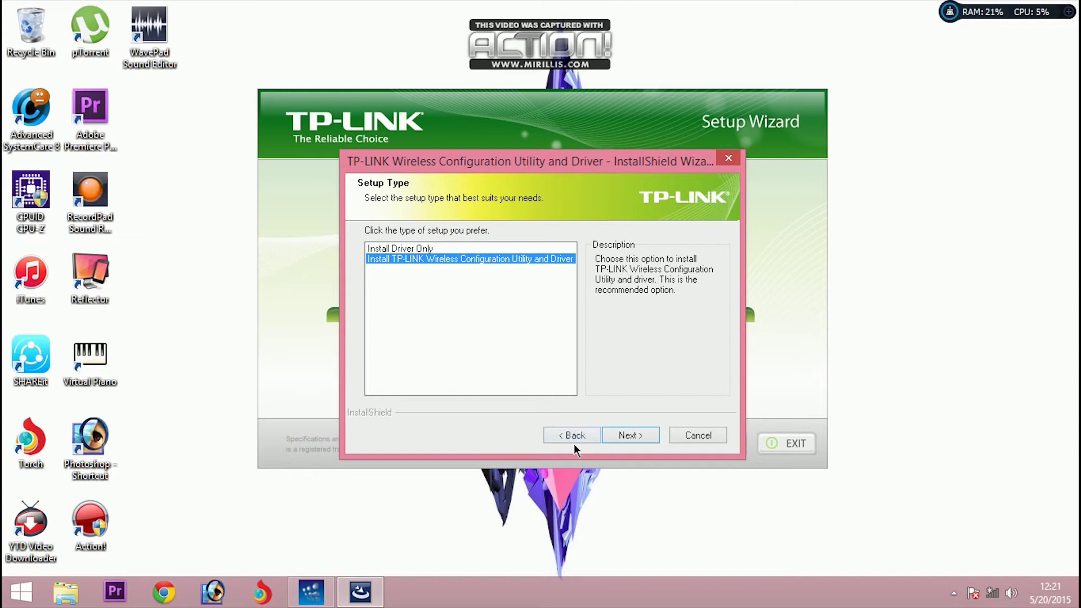
left_click(613, 432)
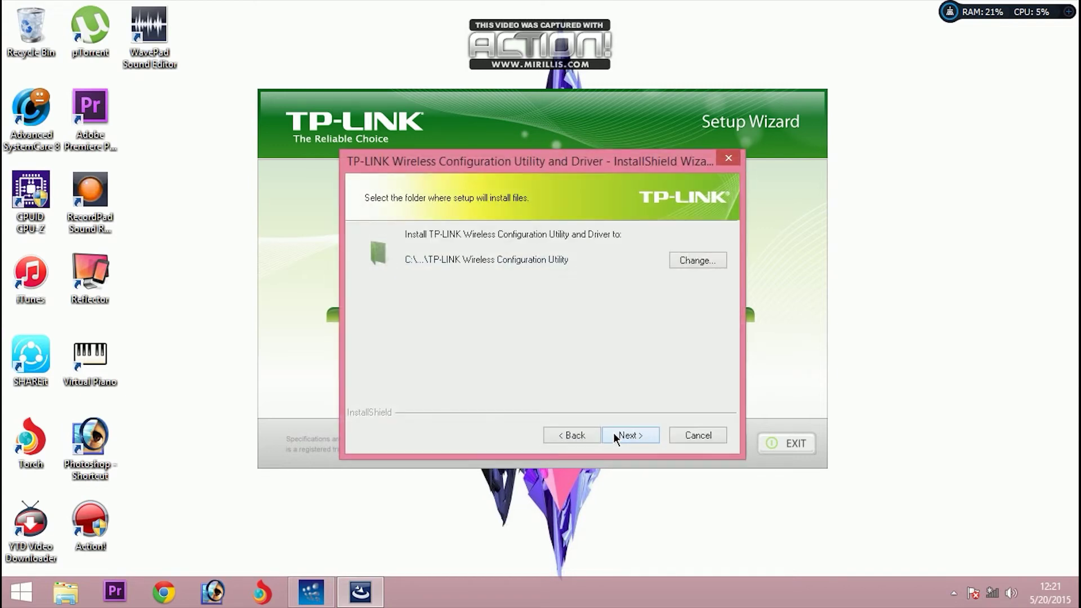
left_click(611, 432)
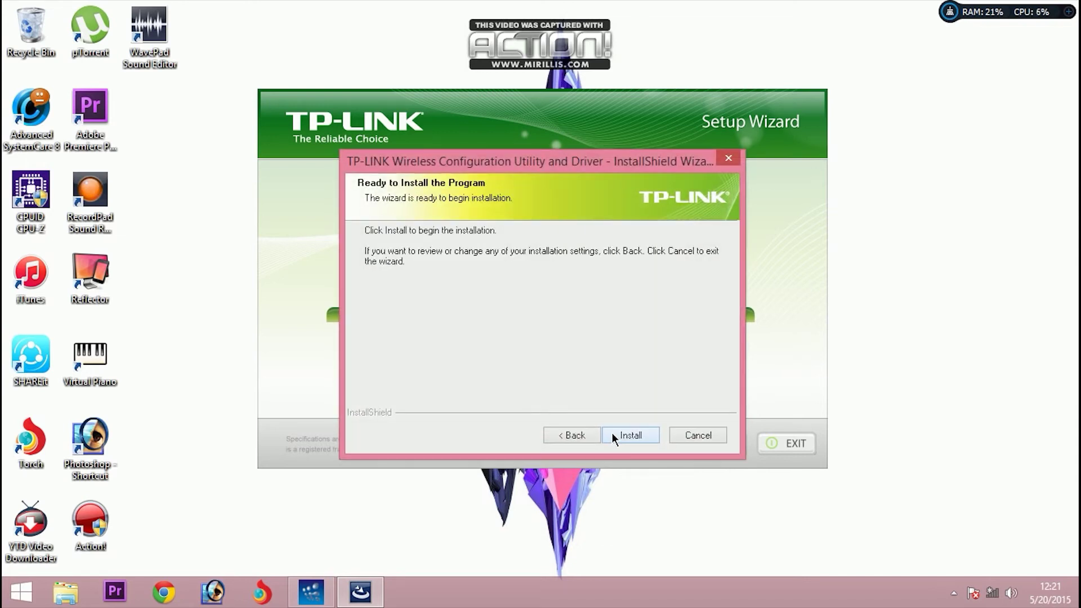
Step: Install the TP-LINK utility and driver, then exit and confirm quitting the Setup Wizard
left_click(612, 432)
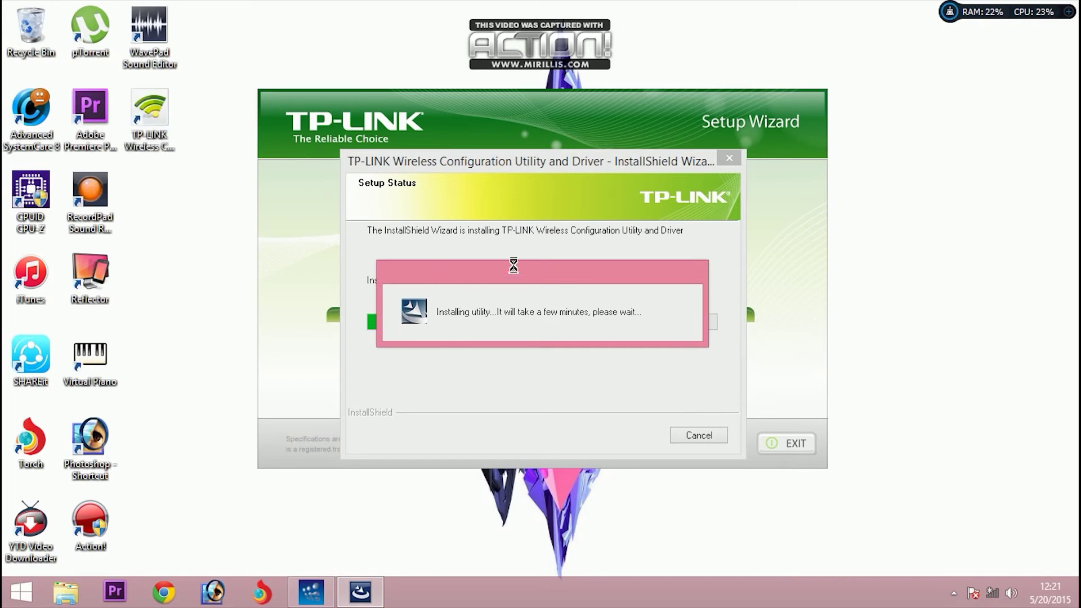
left_click(783, 448)
left_click(515, 359)
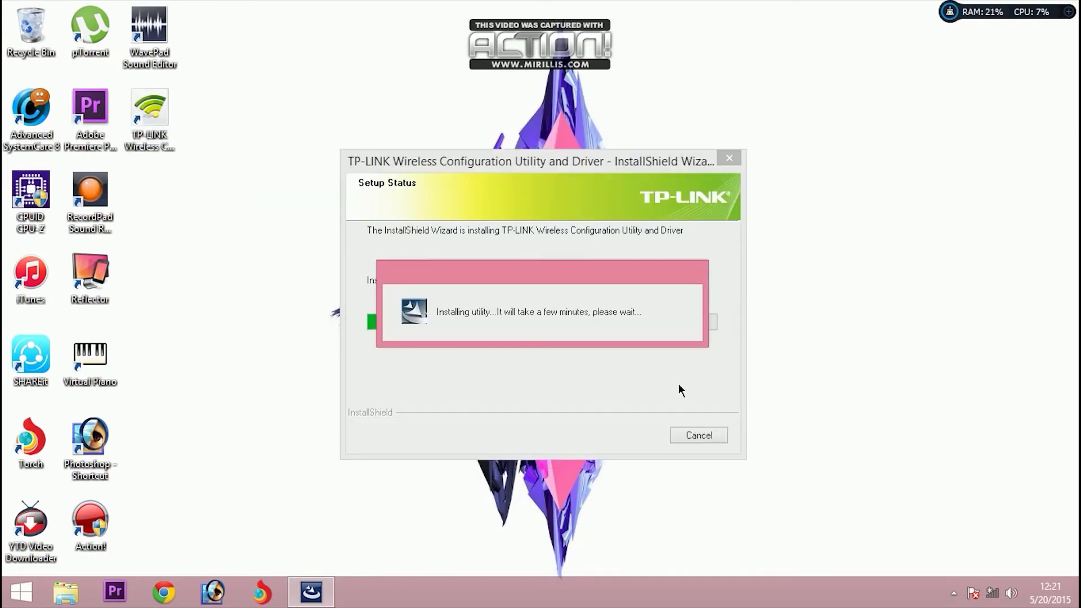
left_click(150, 127)
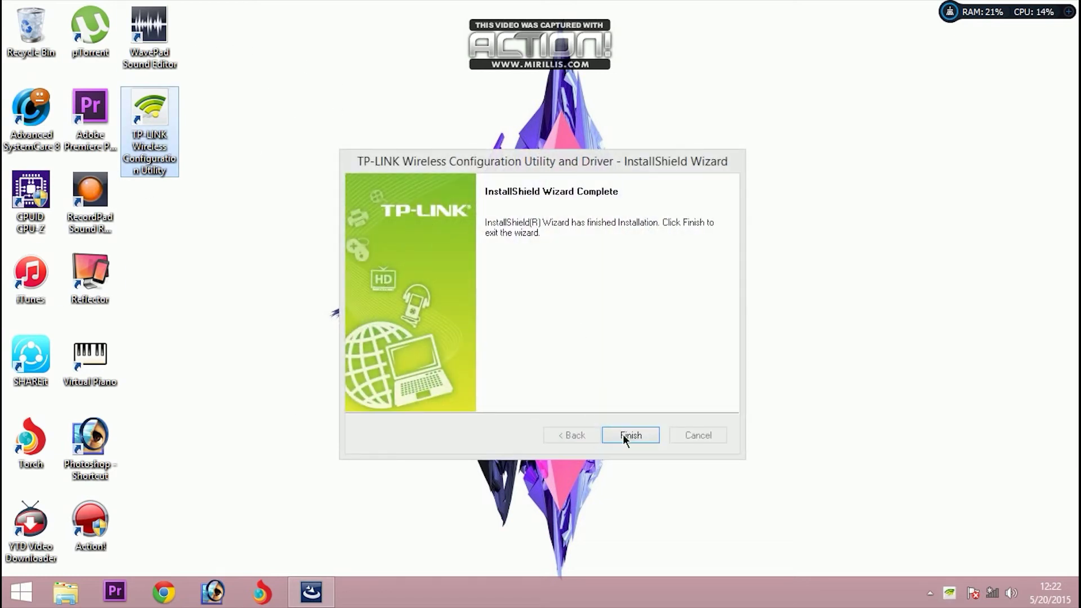
Step: Finish the installer and set the Kabir@link3 WPA2 network to connect automatically
left_click(622, 435)
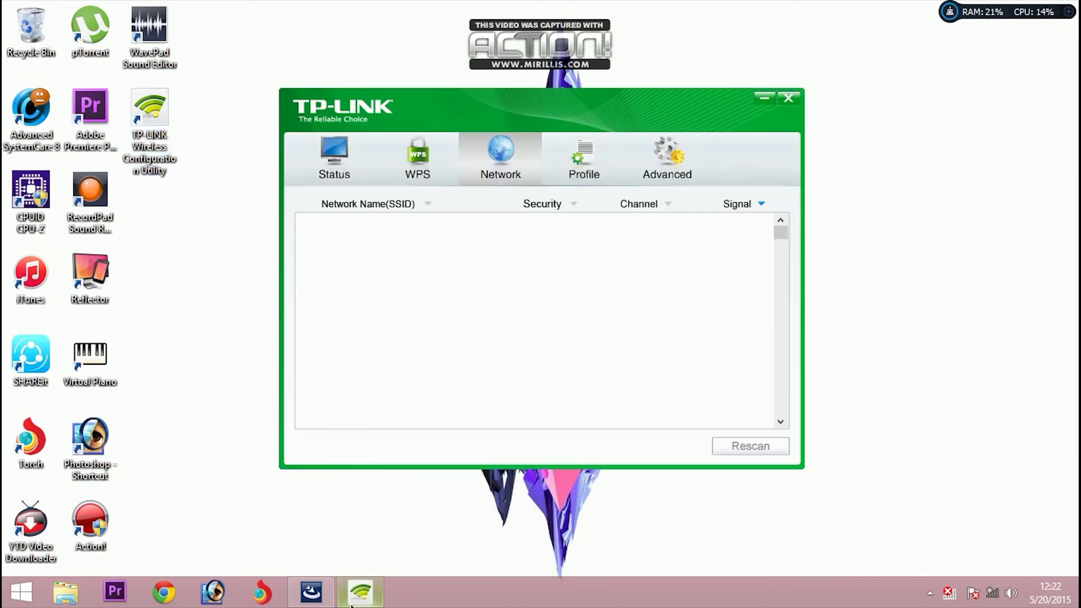
left_click(618, 423)
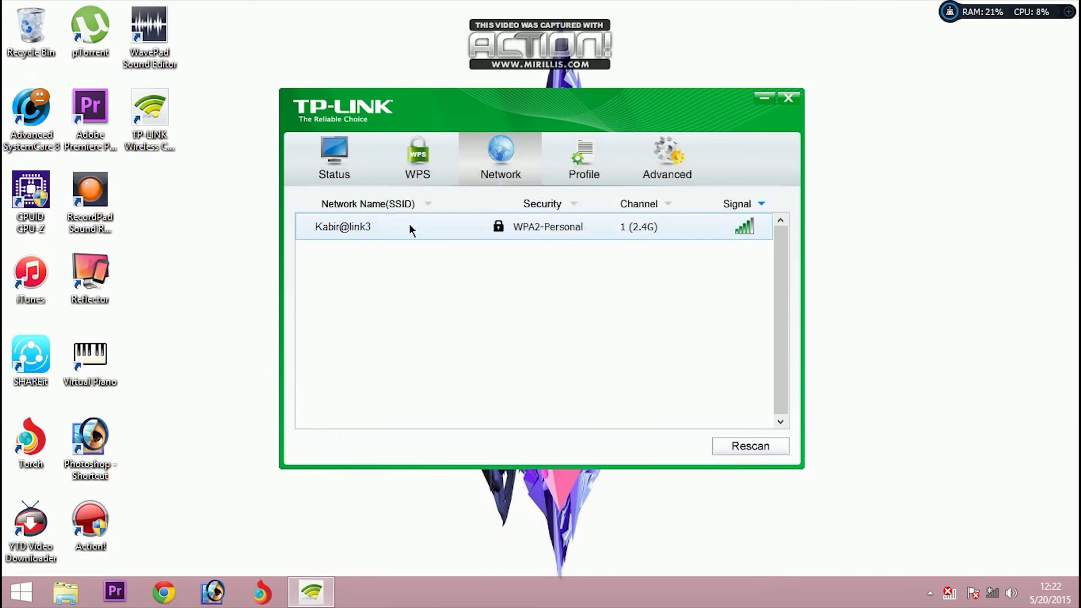
left_click(409, 227)
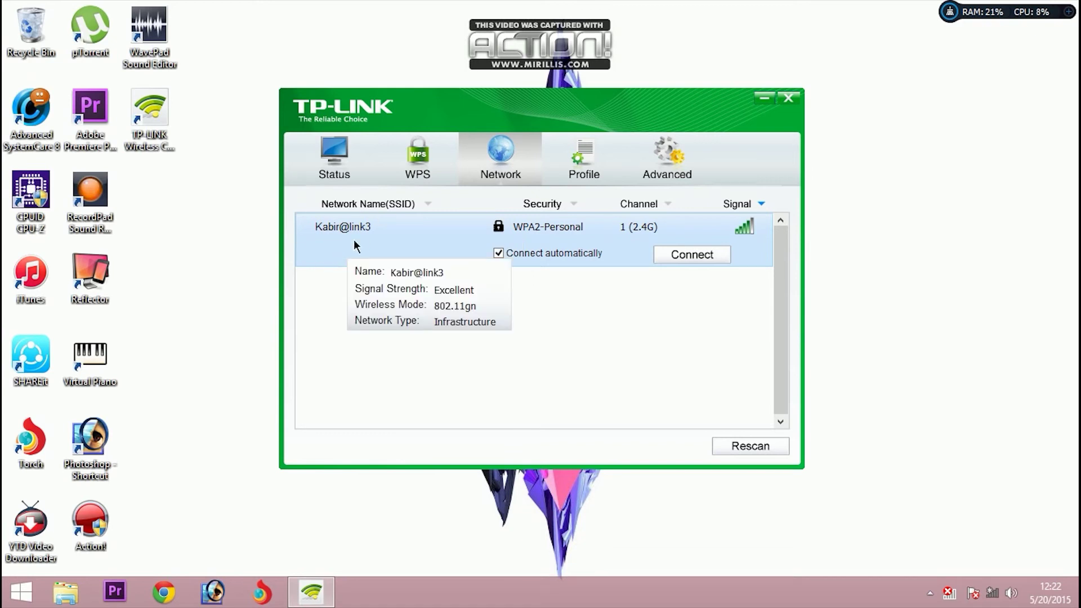
left_click(498, 252)
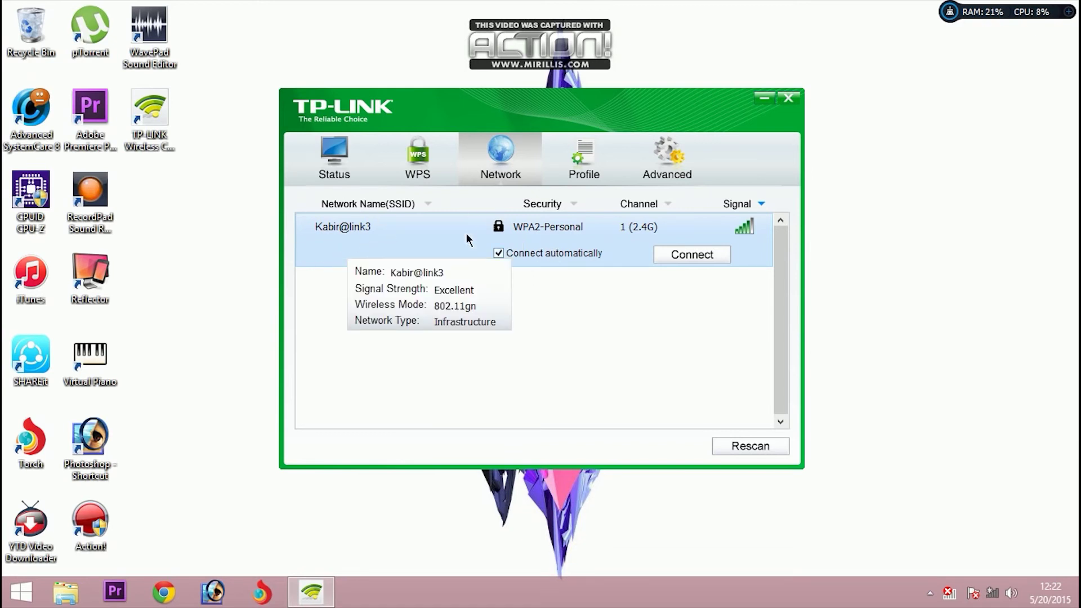
left_click(710, 258)
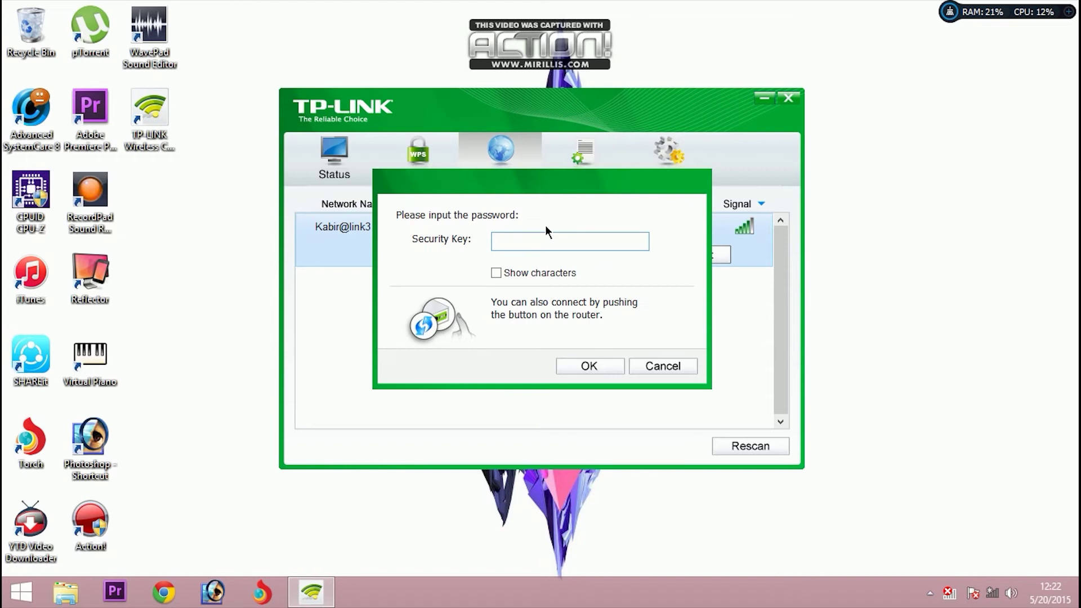
left_click(544, 237)
type("***")
key("BackSpace")
key("BackSpace")
key("BackSpace")
type("********")
left_click(589, 365)
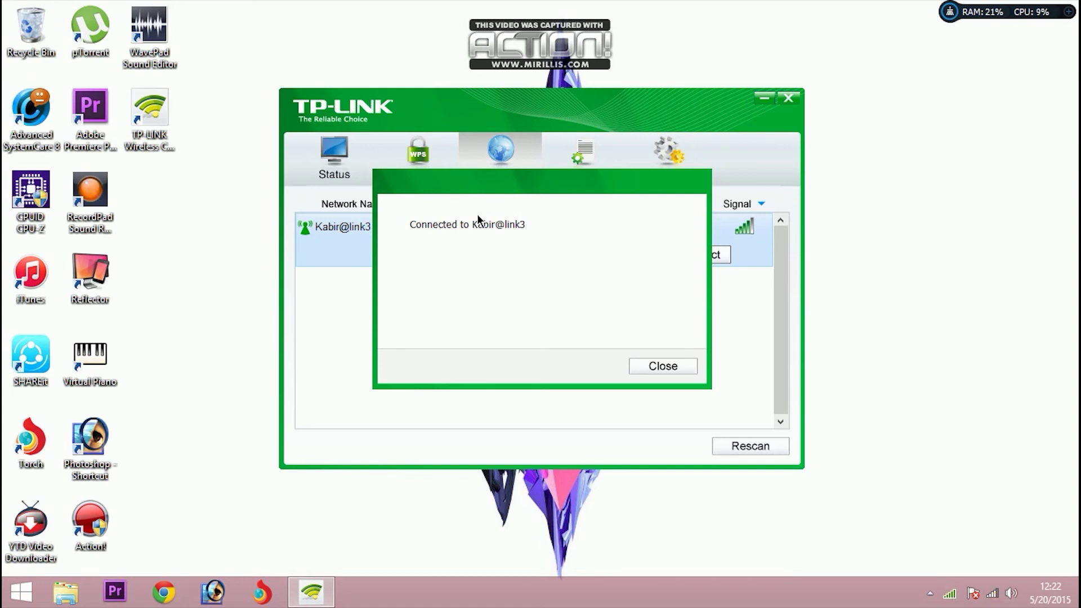
left_click(661, 365)
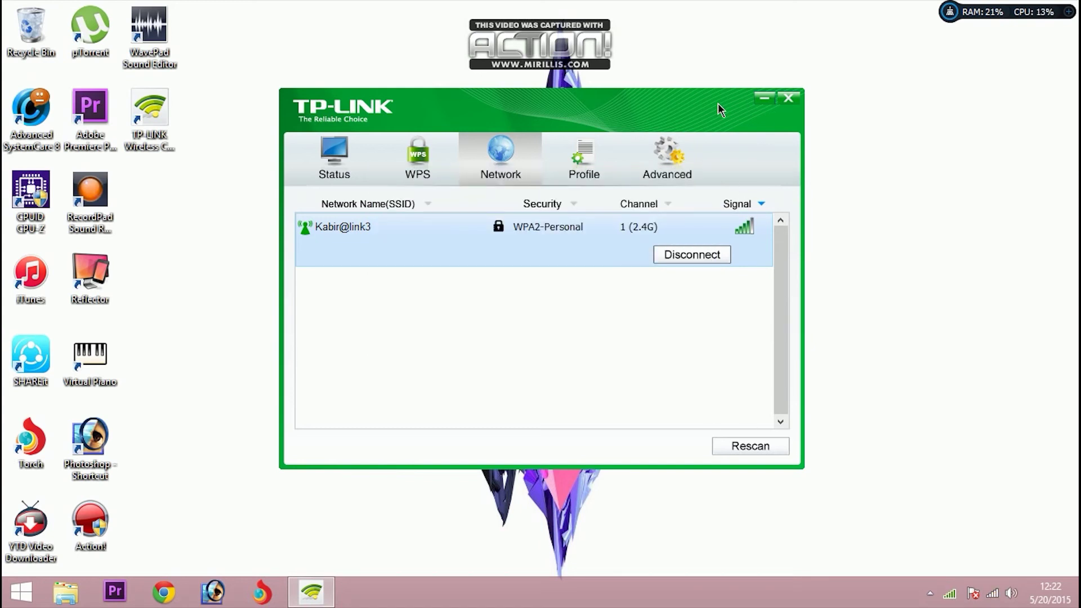
left_click(787, 98)
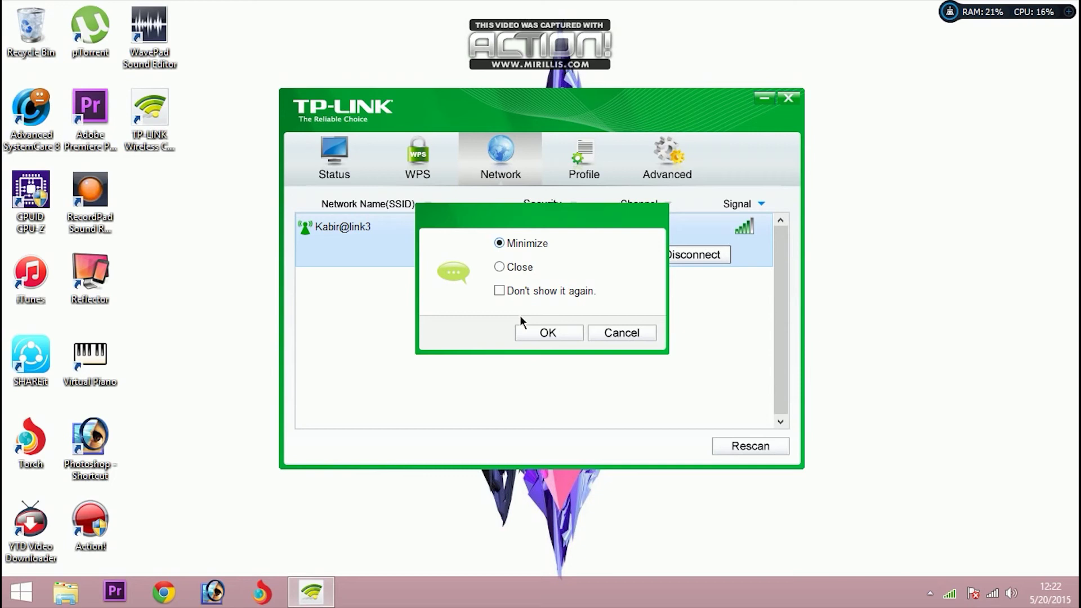
left_click(499, 290)
left_click(541, 332)
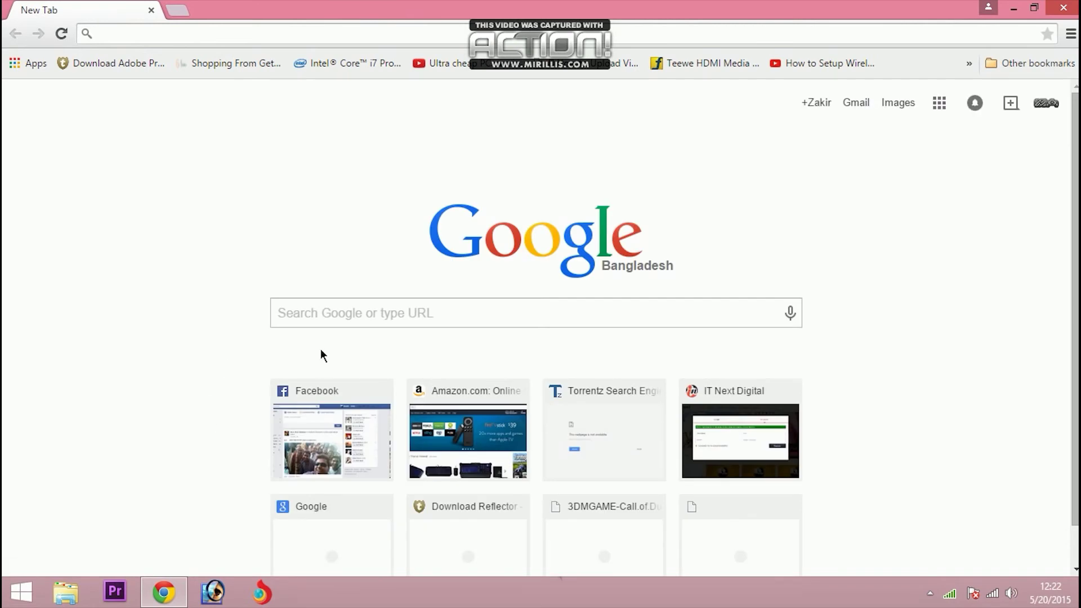
Step: Load Amazon.com from Chrome's New Tab tile, then put the browser away
left_click(441, 435)
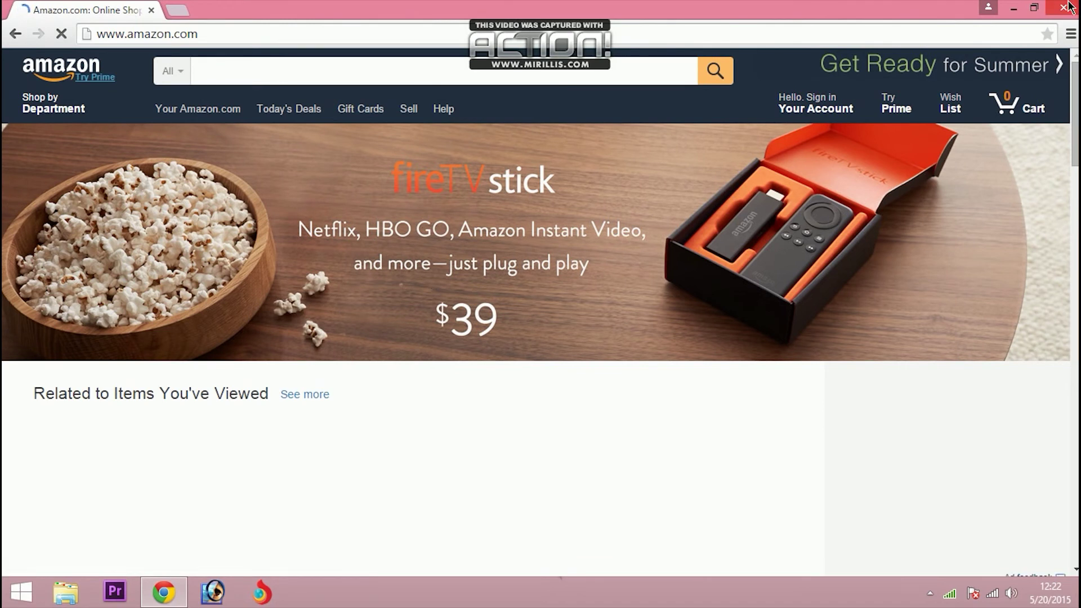
left_click(1013, 9)
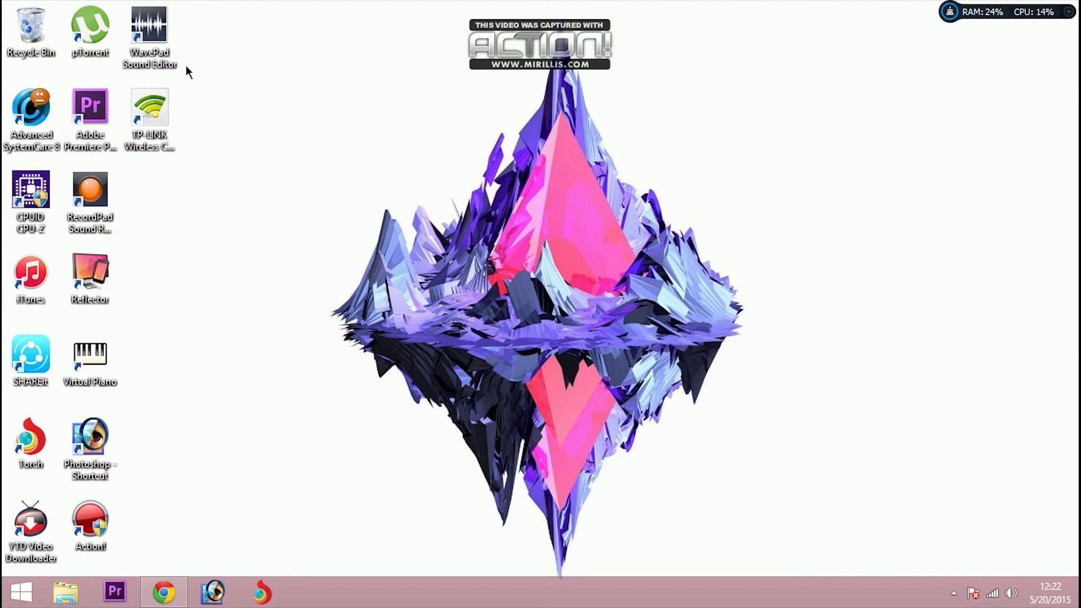
mouse_move(186, 65)
left_mouse_down()
mouse_move(1080, 606)
mouse_move(914, 444)
left_mouse_up()
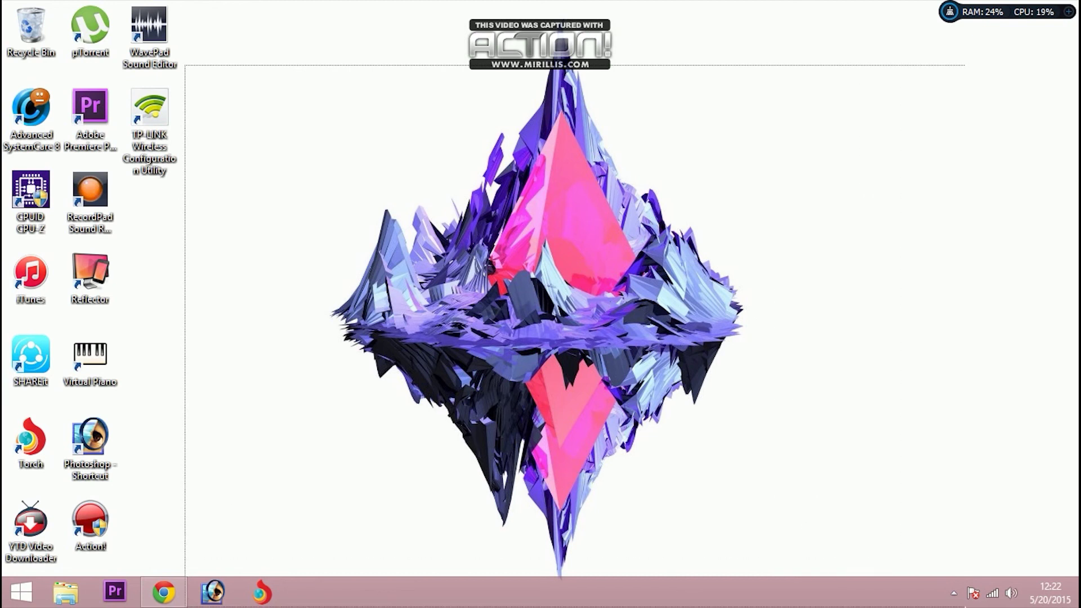